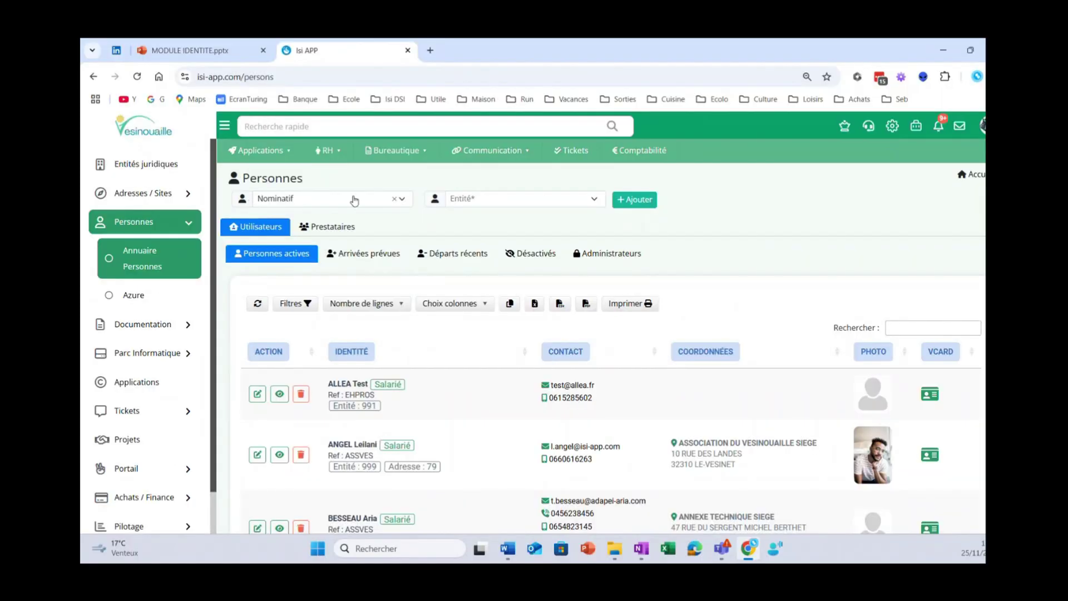
- Choose a nominative user for entity EHPAD - LA ROSERAIE DES VESINOUAILLES and start adding it
{"action": "left_click", "coordinate": [354, 200]}
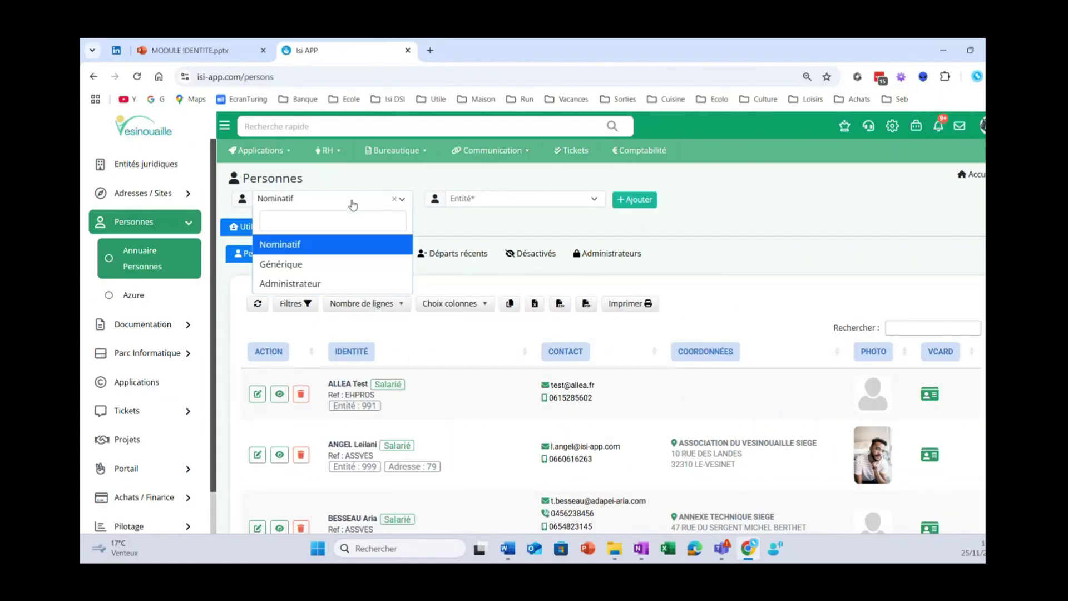
{"action": "left_click", "coordinate": [518, 204]}
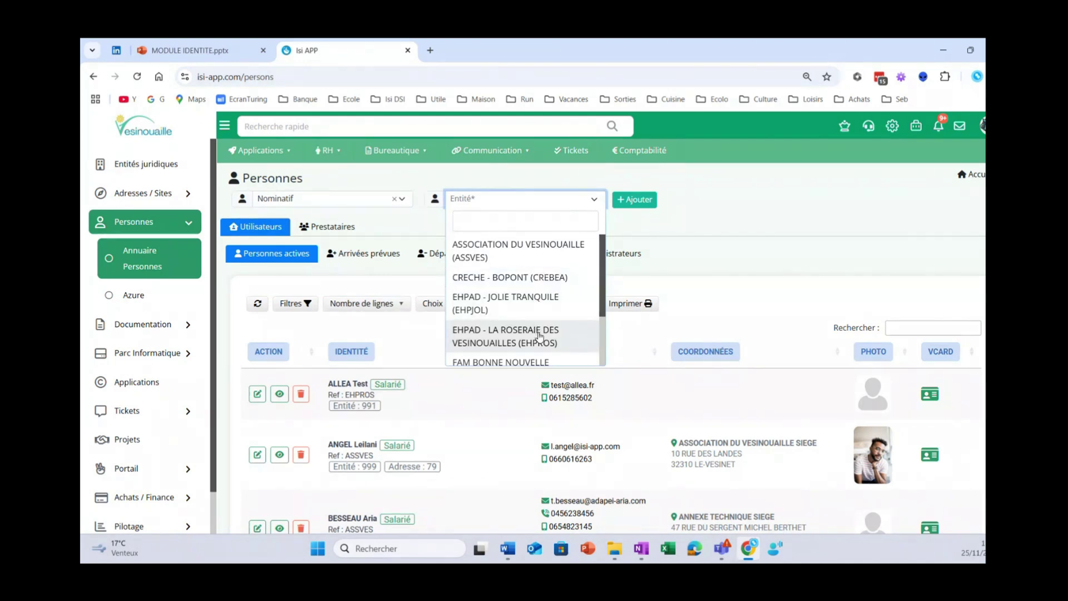
{"action": "left_click", "coordinate": [539, 335]}
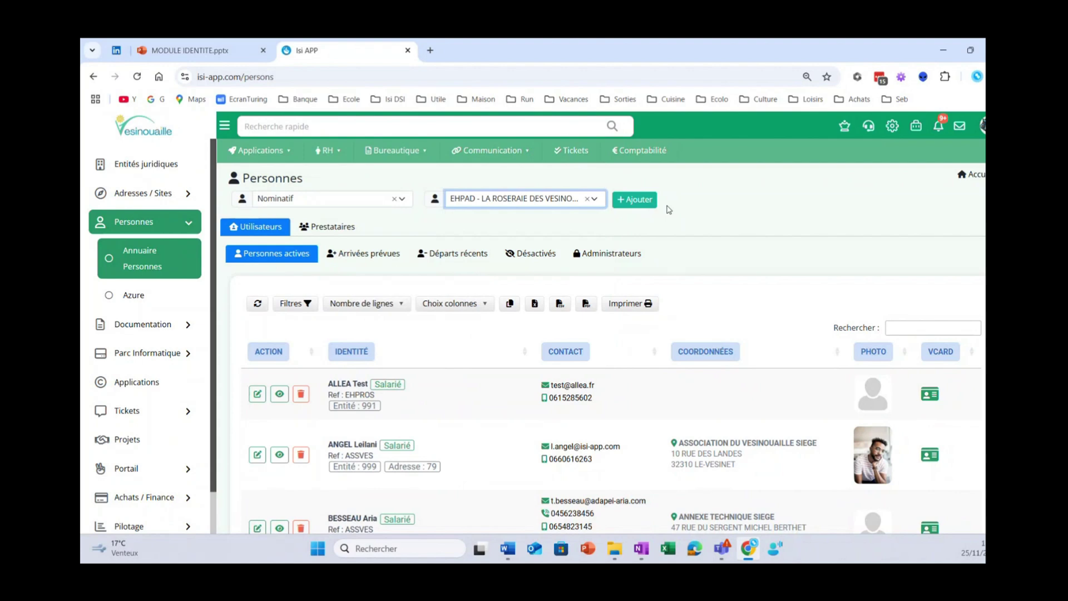
{"action": "left_click", "coordinate": [640, 200]}
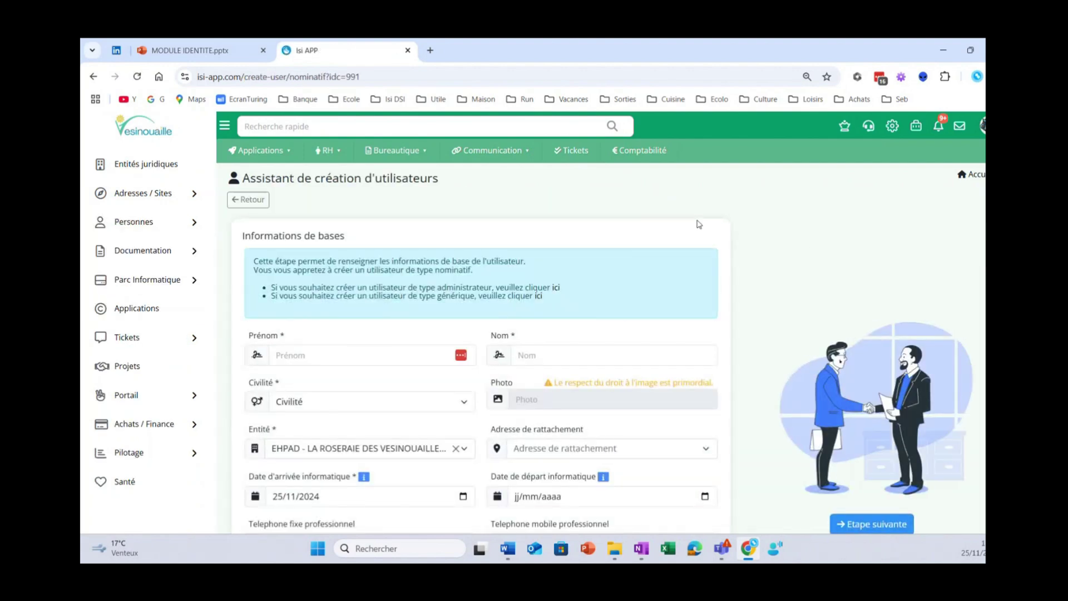
- Enter the new user's first name and surname
{"action": "scroll", "coordinate": [557, 250], "scroll_direction": "down", "scroll_amount": 2}
{"action": "left_click", "coordinate": [339, 261]}
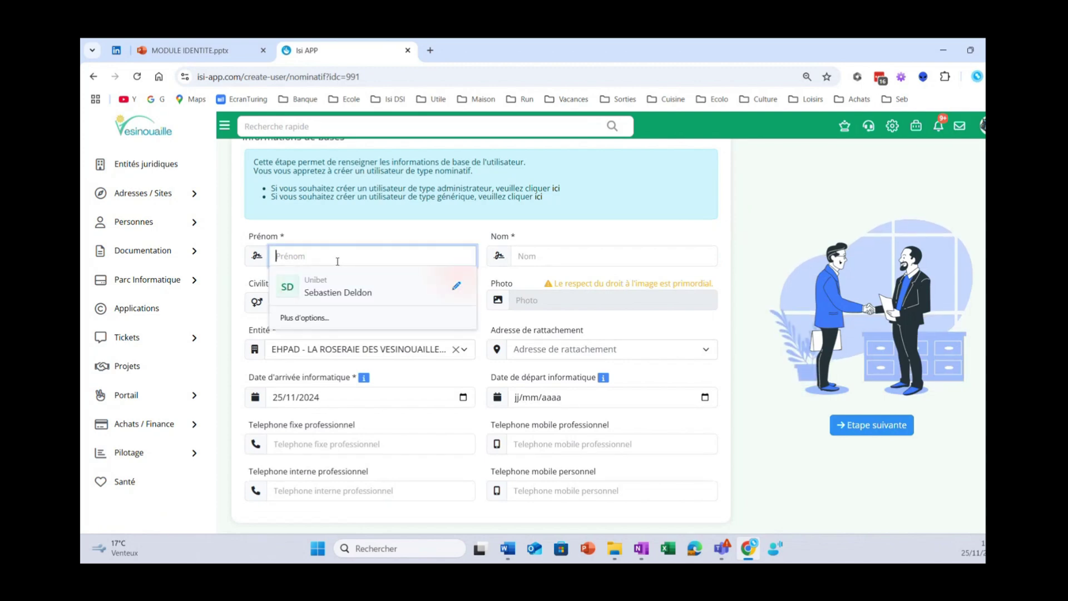
{"action": "key", "text": "Tab"}
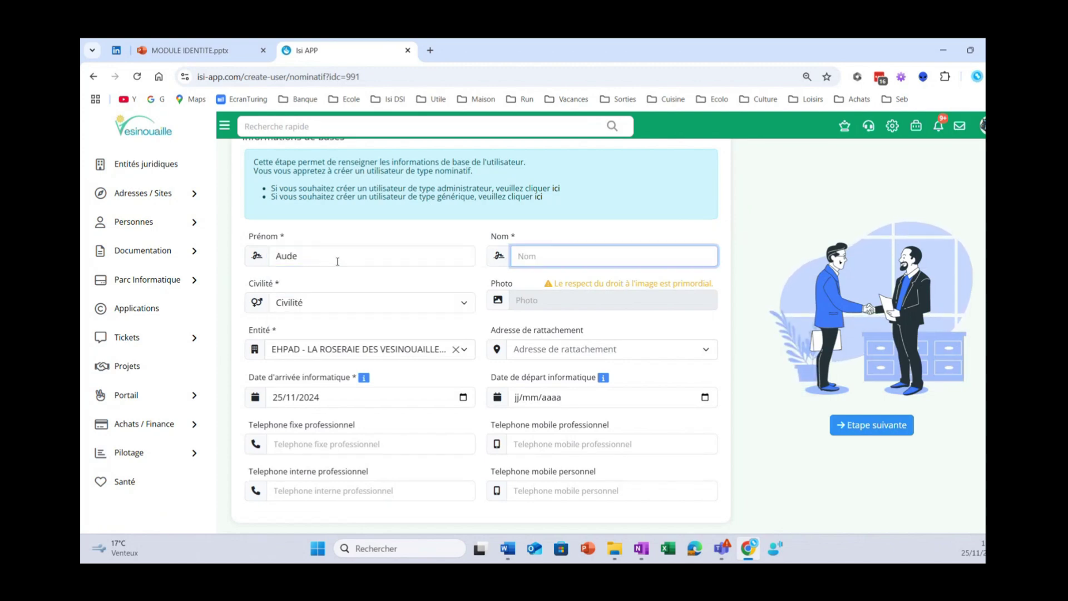
- Set the civility to Madame and the attachment address to the EHPAD address
{"action": "left_click", "coordinate": [359, 310]}
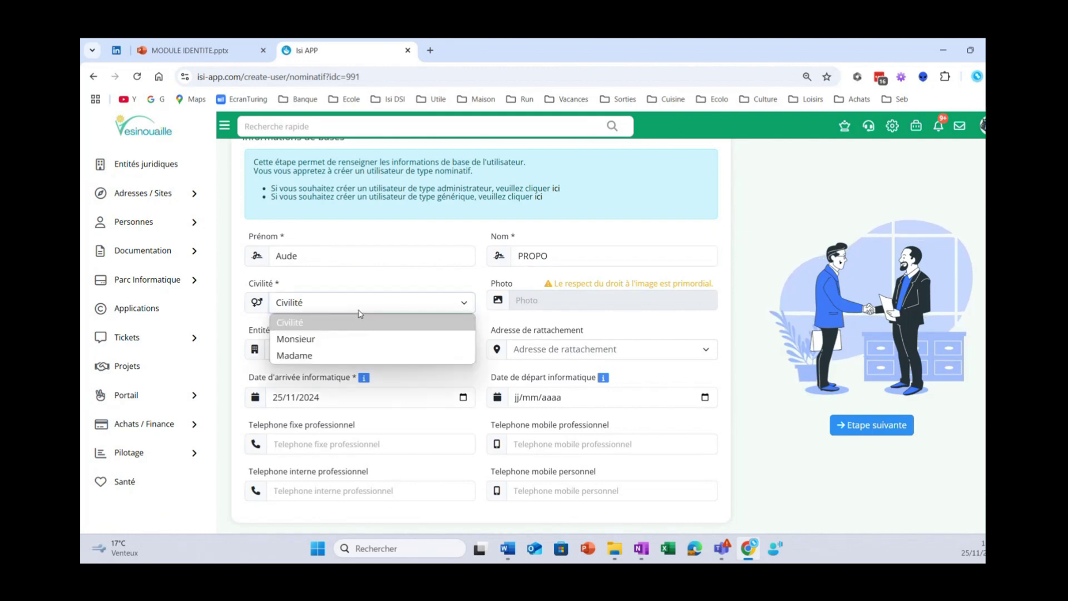
{"action": "left_click", "coordinate": [362, 340]}
{"action": "left_click", "coordinate": [327, 305]}
{"action": "left_click", "coordinate": [330, 358]}
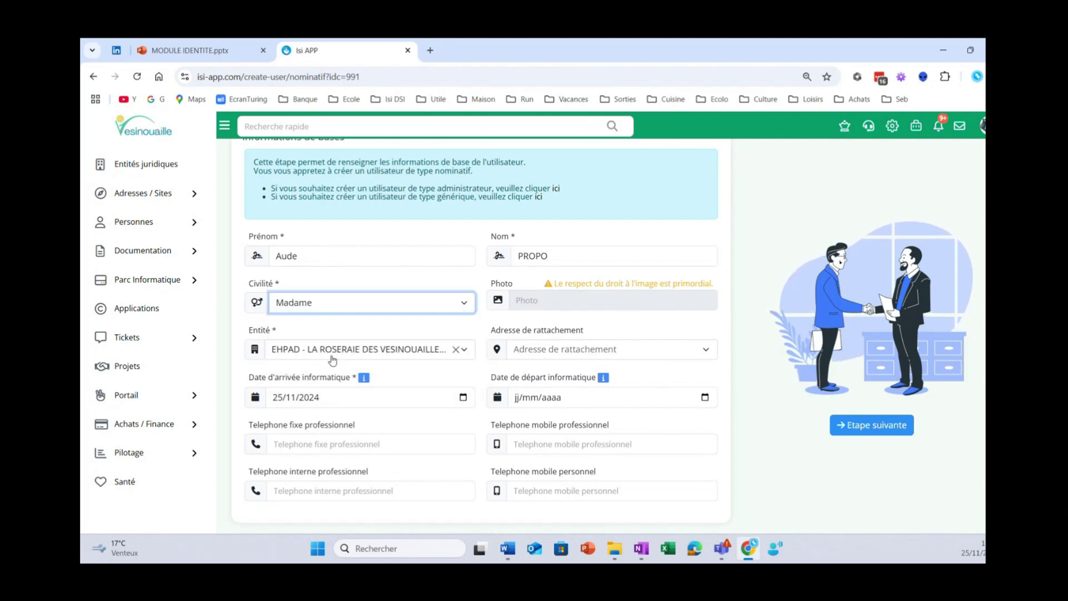
{"action": "left_click", "coordinate": [548, 352]}
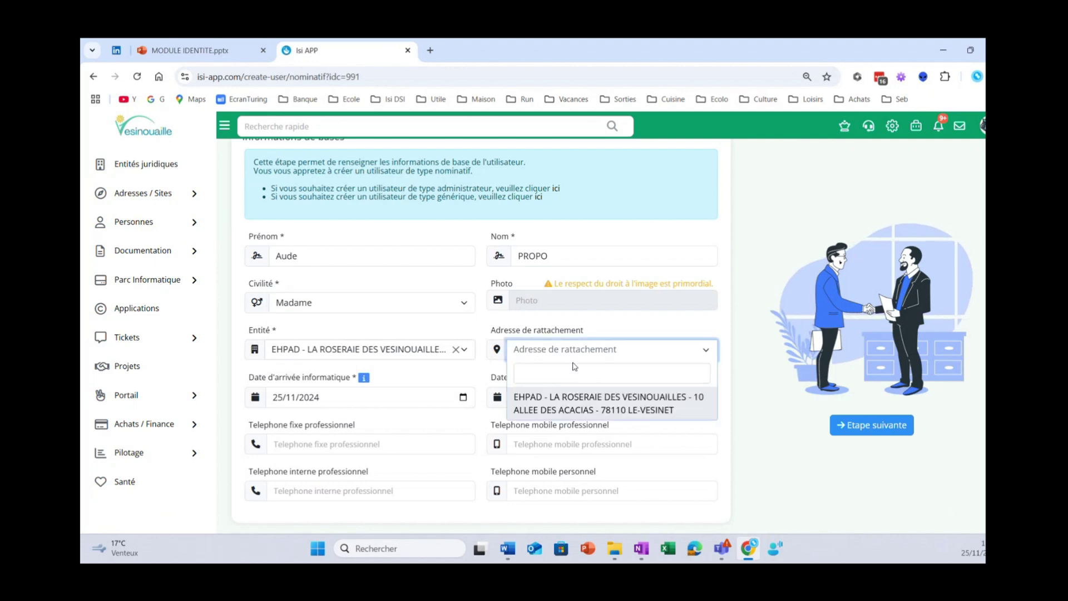
{"action": "left_click", "coordinate": [601, 403]}
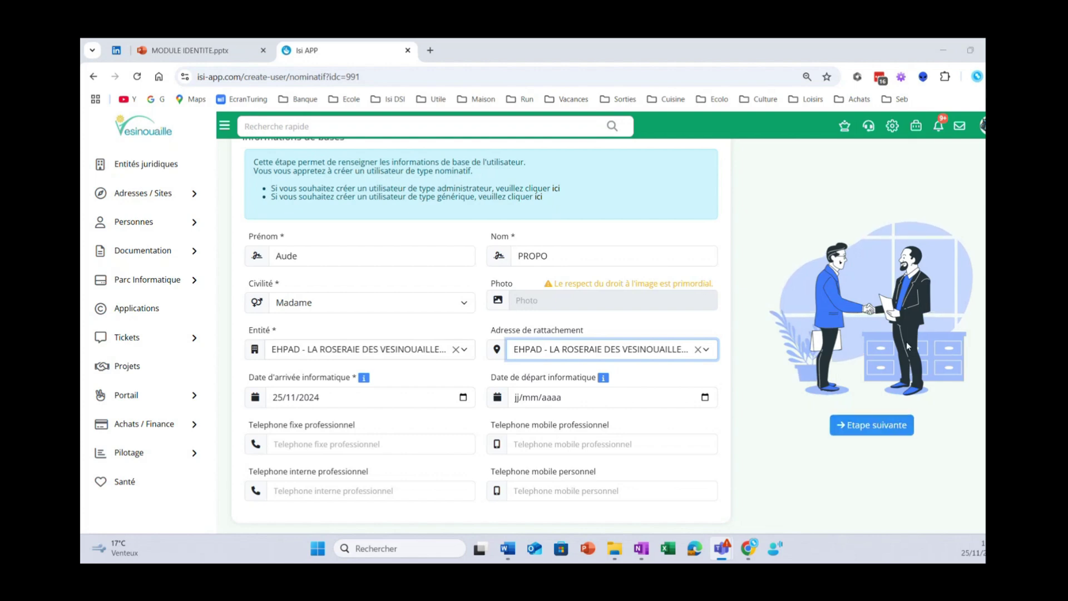
{"action": "scroll", "coordinate": [920, 353], "scroll_direction": "up", "scroll_amount": 2}
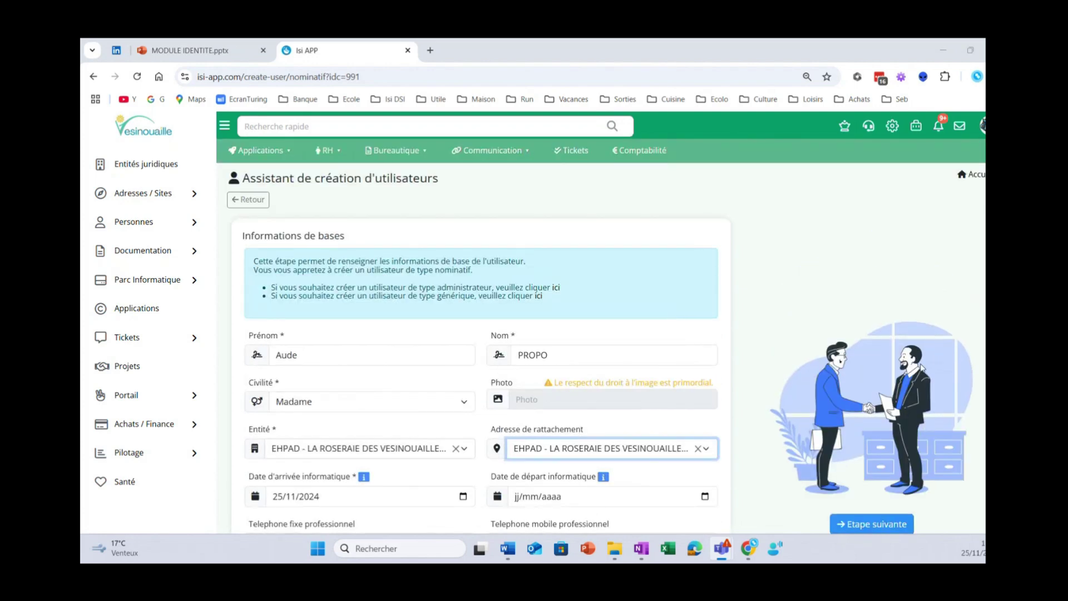
{"action": "scroll", "coordinate": [922, 368], "scroll_direction": "down", "scroll_amount": 2}
- On the messaging step, keep the automatic vesinouaille.com mail address and its name-based login
{"action": "left_click", "coordinate": [878, 425]}
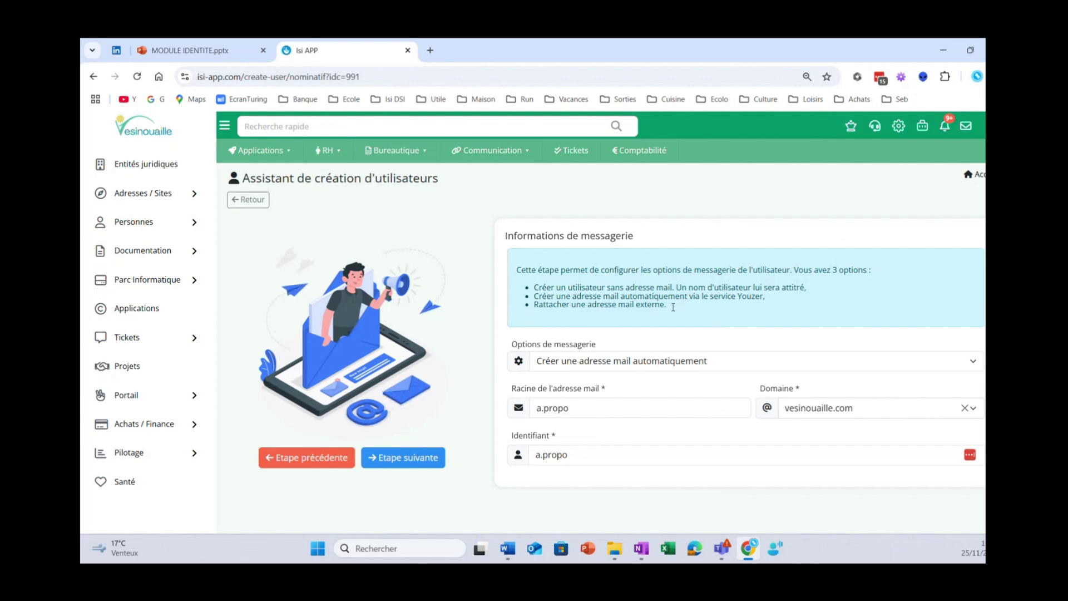
{"action": "left_click", "coordinate": [973, 408]}
{"action": "left_click", "coordinate": [973, 408]}
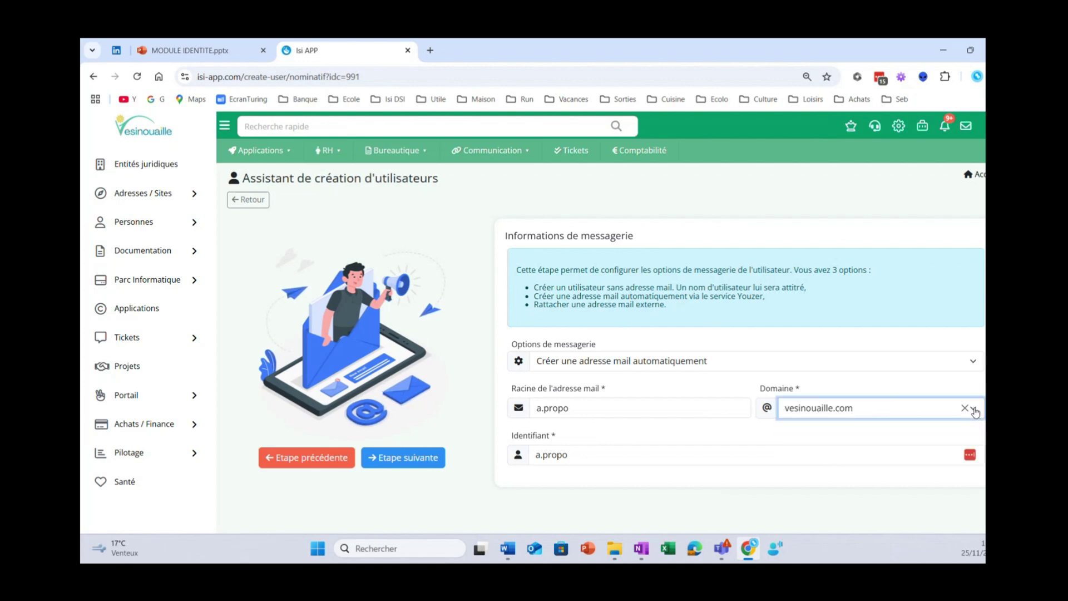
{"action": "left_click", "coordinate": [610, 408]}
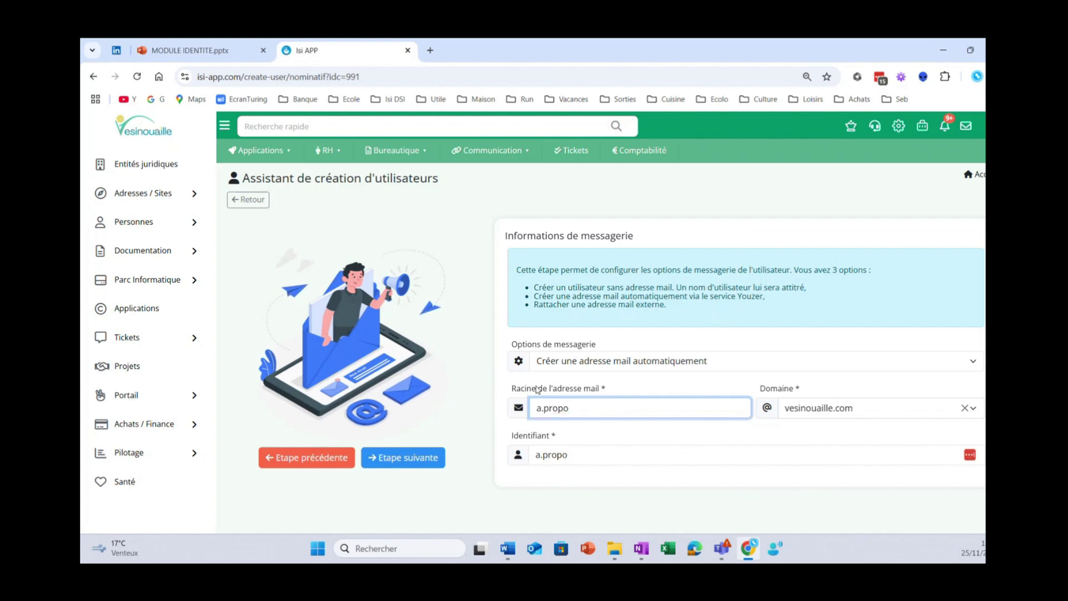
{"action": "left_click", "coordinate": [527, 442]}
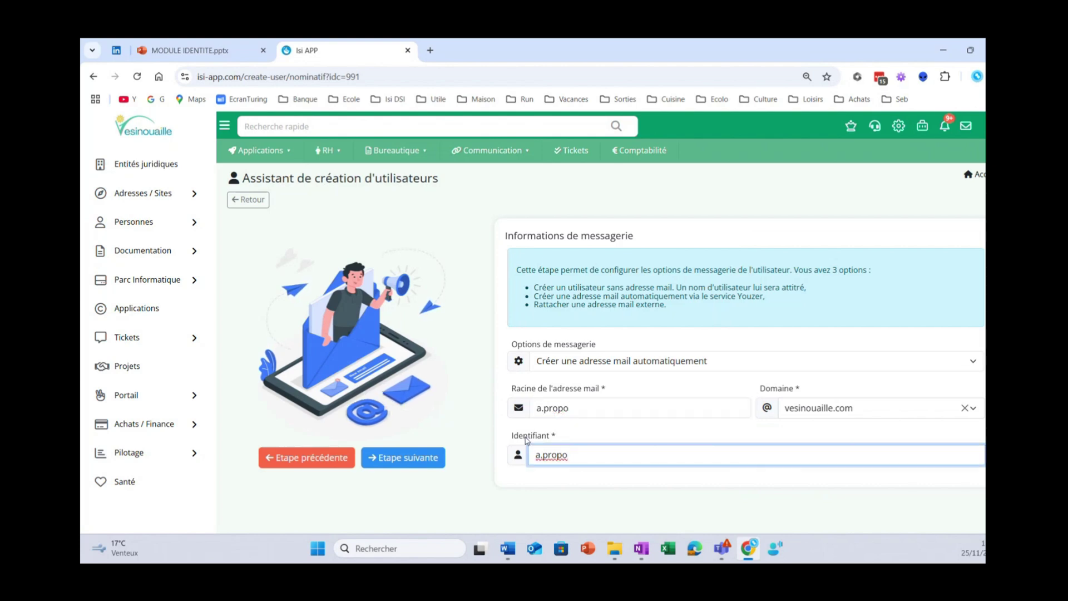
- Set the status type to Salarié and the function to DSI - Developpeur
{"action": "left_click", "coordinate": [416, 459]}
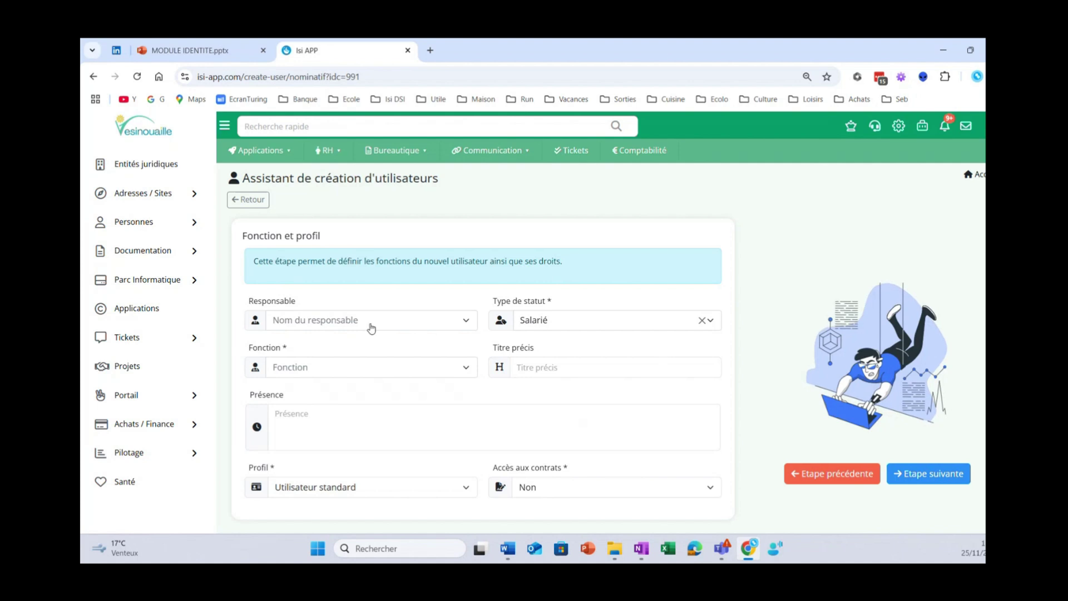
{"action": "left_click", "coordinate": [579, 325]}
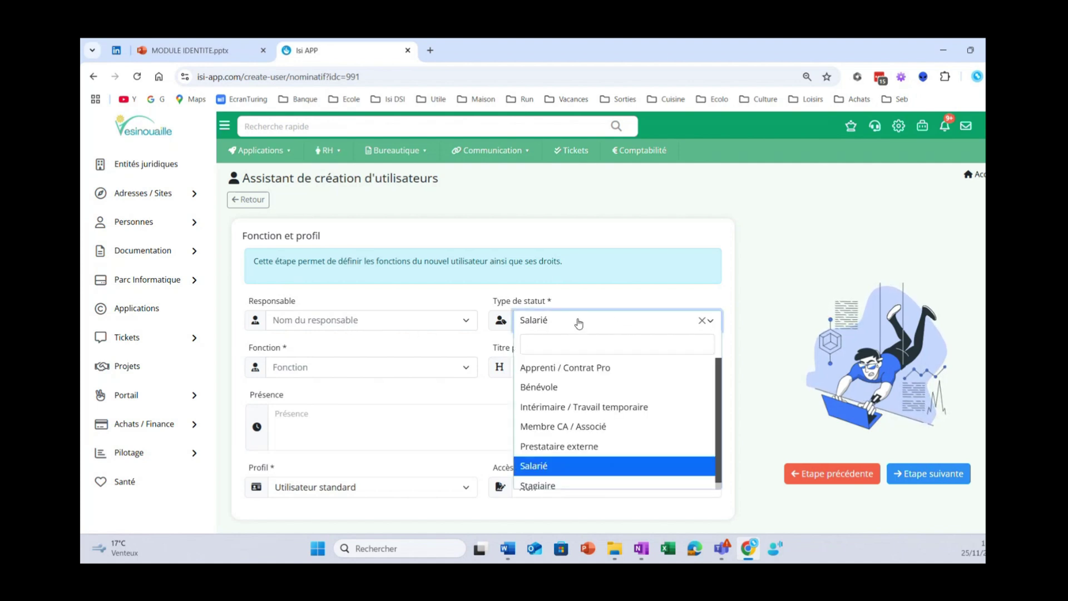
{"action": "scroll", "coordinate": [719, 373], "scroll_direction": "down", "scroll_amount": 1}
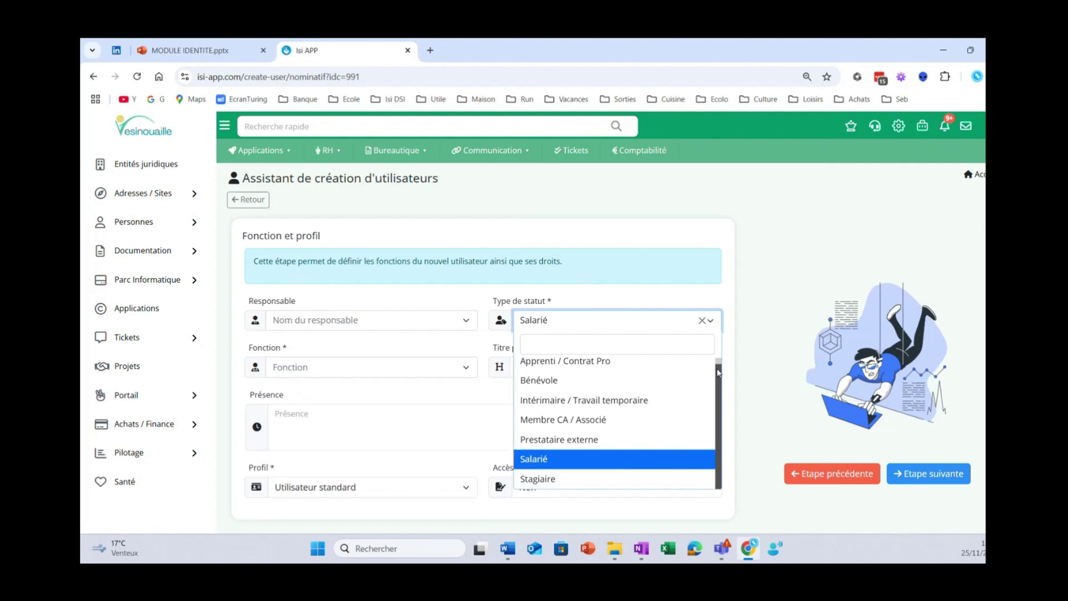
{"action": "scroll", "coordinate": [719, 374], "scroll_direction": "up", "scroll_amount": 1}
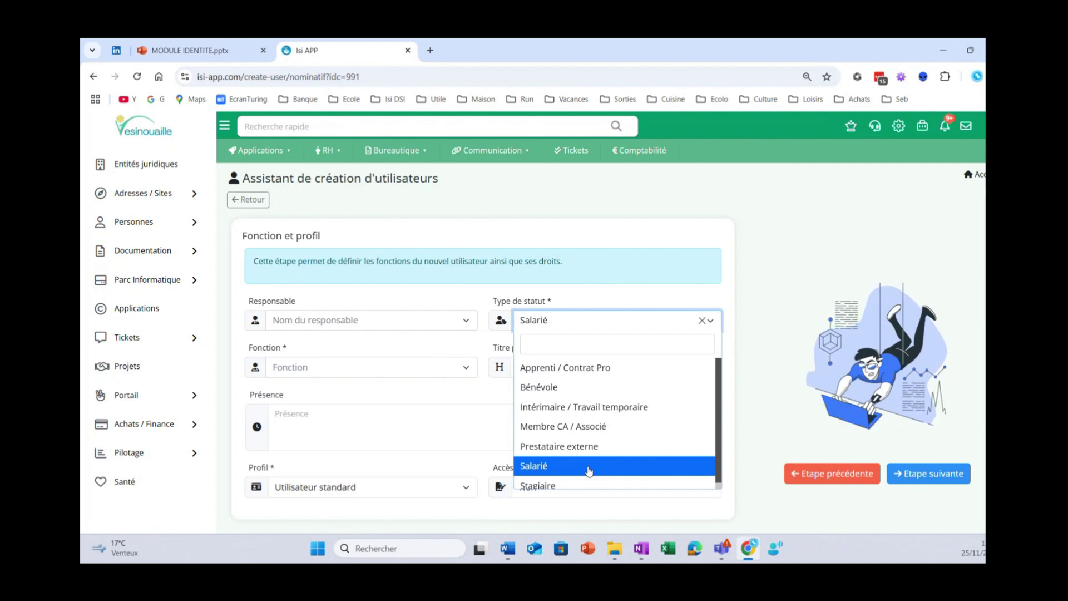
{"action": "left_click", "coordinate": [589, 471]}
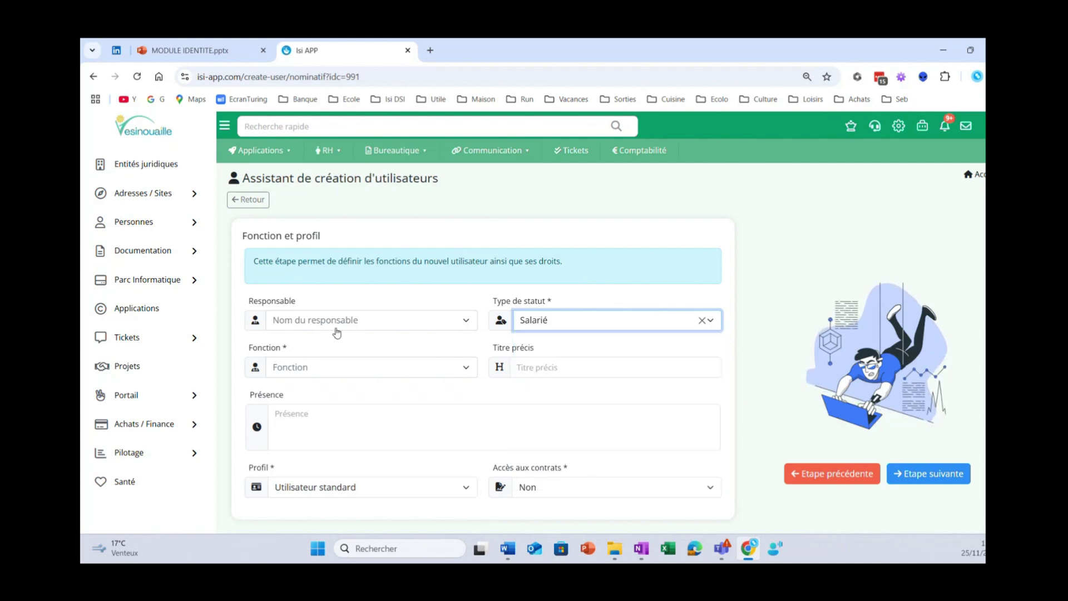
{"action": "left_click", "coordinate": [359, 368]}
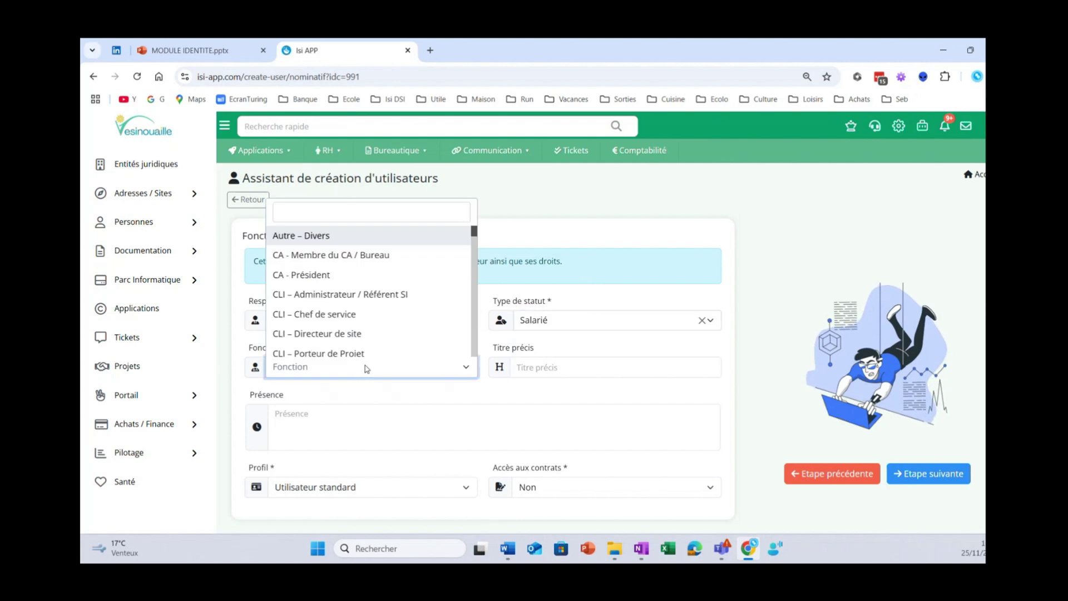
{"action": "scroll", "coordinate": [381, 336], "scroll_direction": "down", "scroll_amount": 5}
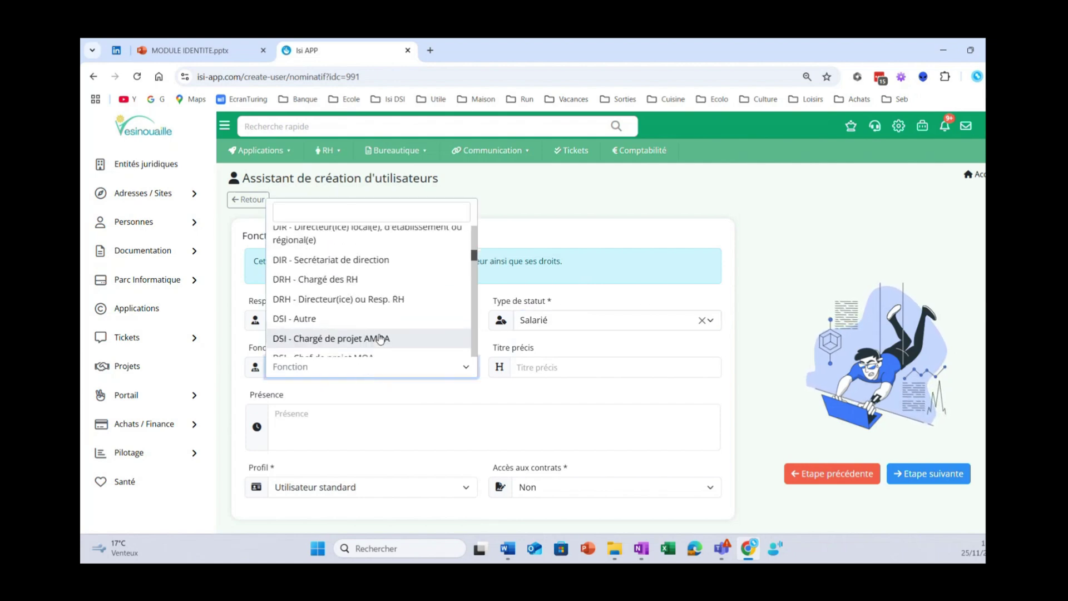
{"action": "scroll", "coordinate": [382, 337], "scroll_direction": "down", "scroll_amount": 2}
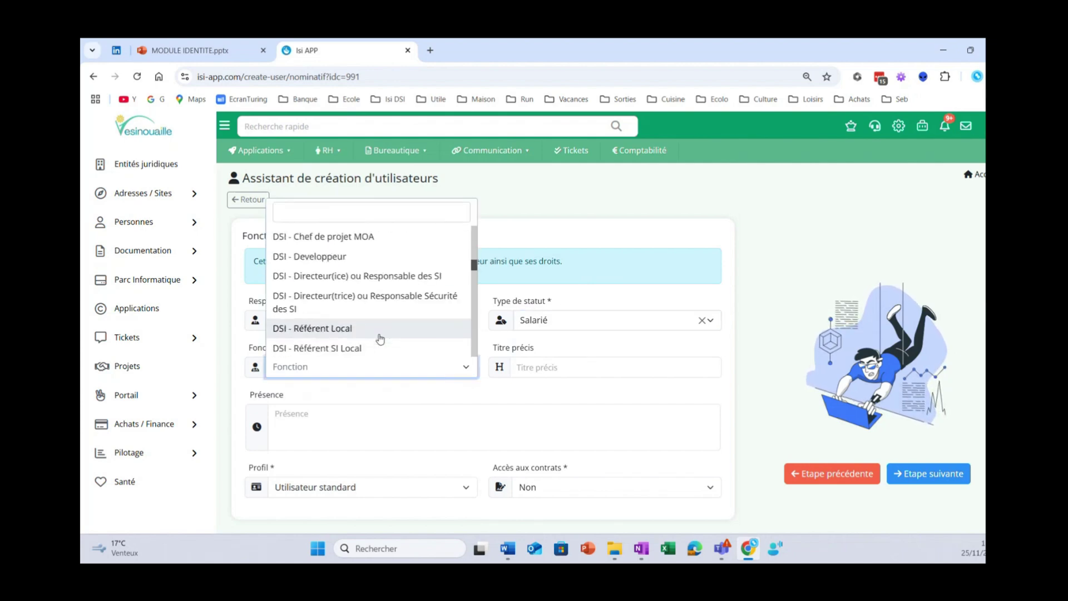
{"action": "left_click", "coordinate": [376, 257]}
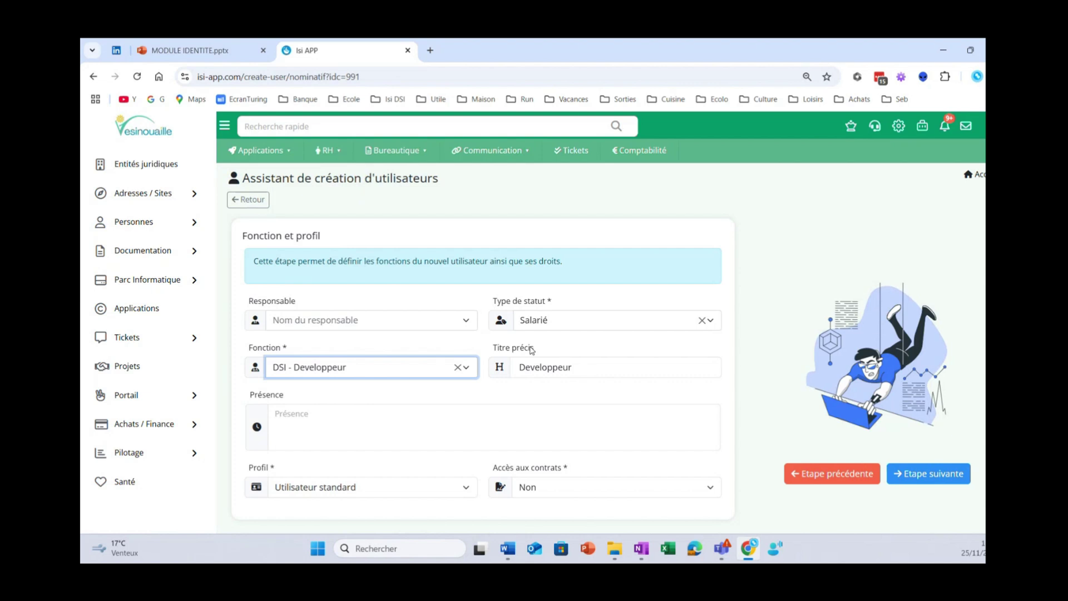
- Assign the new user's manager and continue to the Santé step
{"action": "left_click", "coordinate": [351, 322]}
{"action": "left_click", "coordinate": [322, 383]}
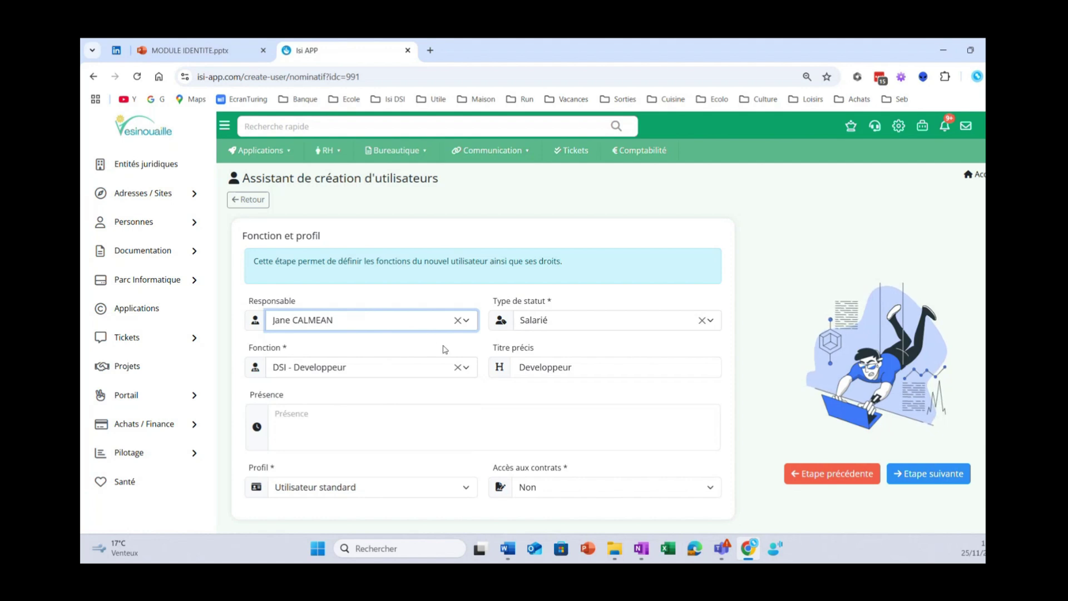
{"action": "left_click", "coordinate": [514, 419]}
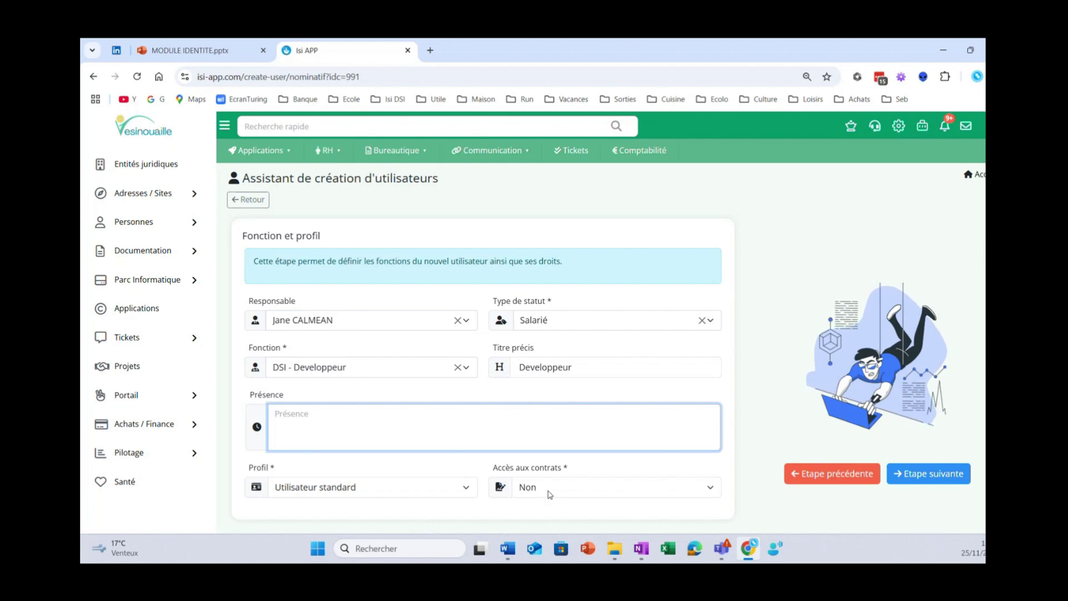
{"action": "left_click", "coordinate": [923, 476]}
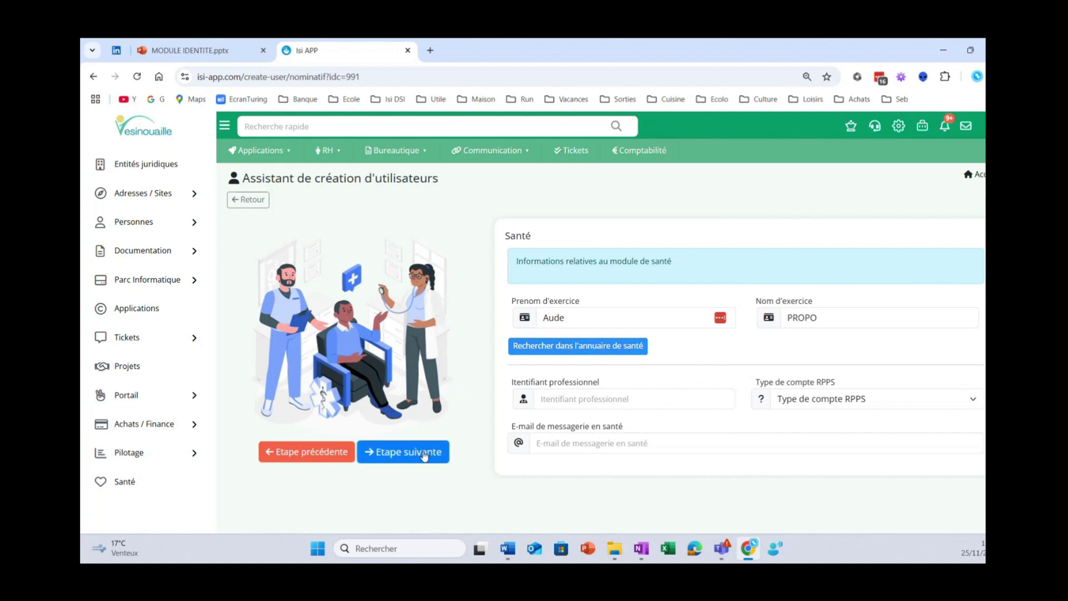
- Skip the Santé step with all health fields left empty
{"action": "left_click", "coordinate": [424, 456]}
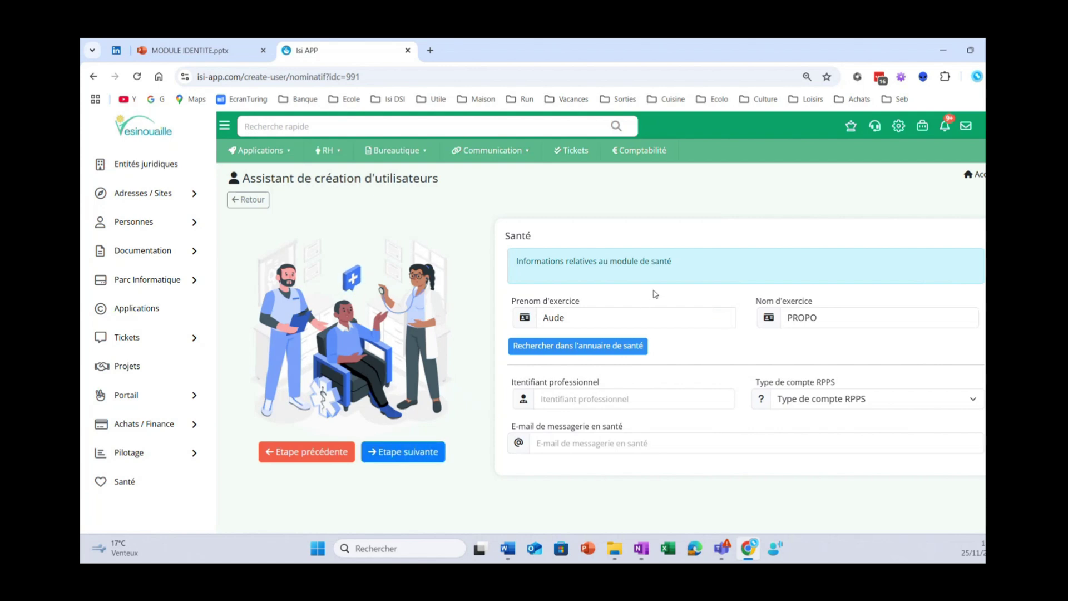
{"action": "scroll", "coordinate": [609, 328], "scroll_direction": "down", "scroll_amount": 2}
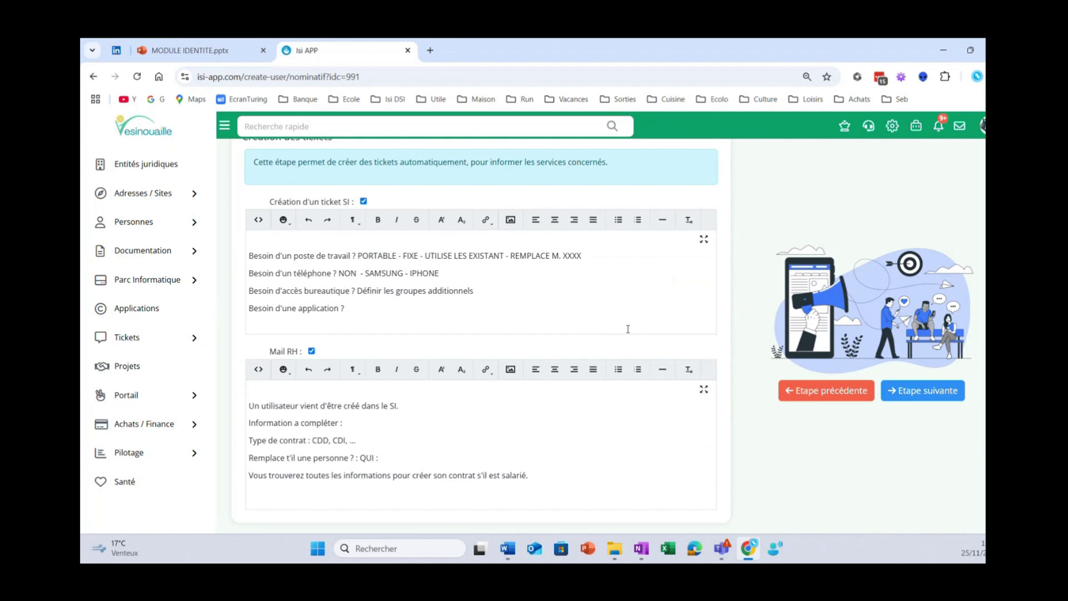
- Keep the SI ticket and HR mail templates enabled with default text, then continue to Groupes utilisateur
{"action": "scroll", "coordinate": [662, 317], "scroll_direction": "up", "scroll_amount": 1}
{"action": "scroll", "coordinate": [662, 317], "scroll_direction": "up", "scroll_amount": 1}
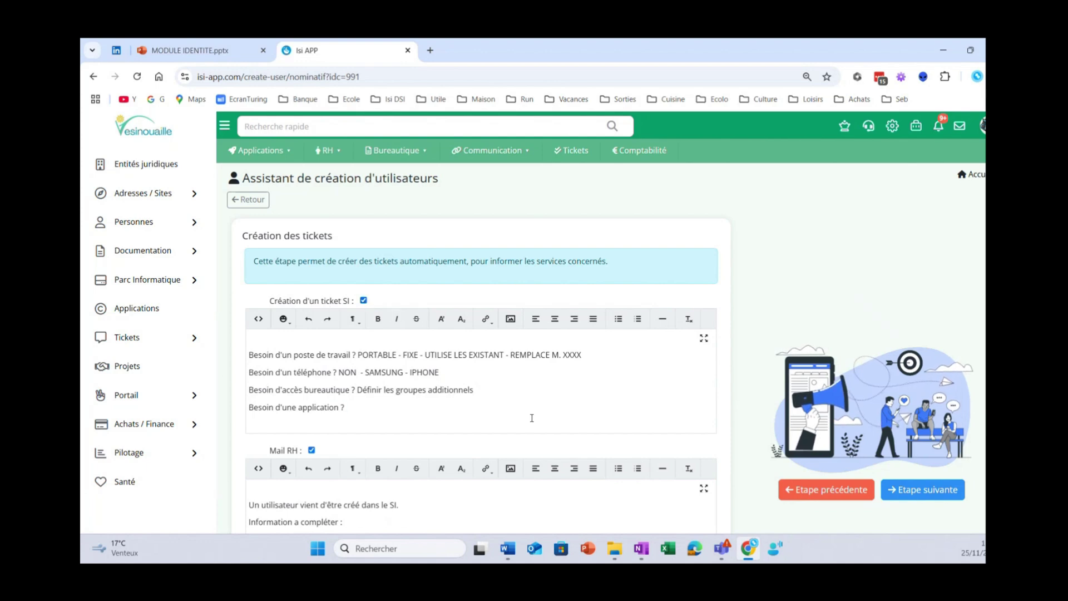
{"action": "key", "text": "ctrl+a"}
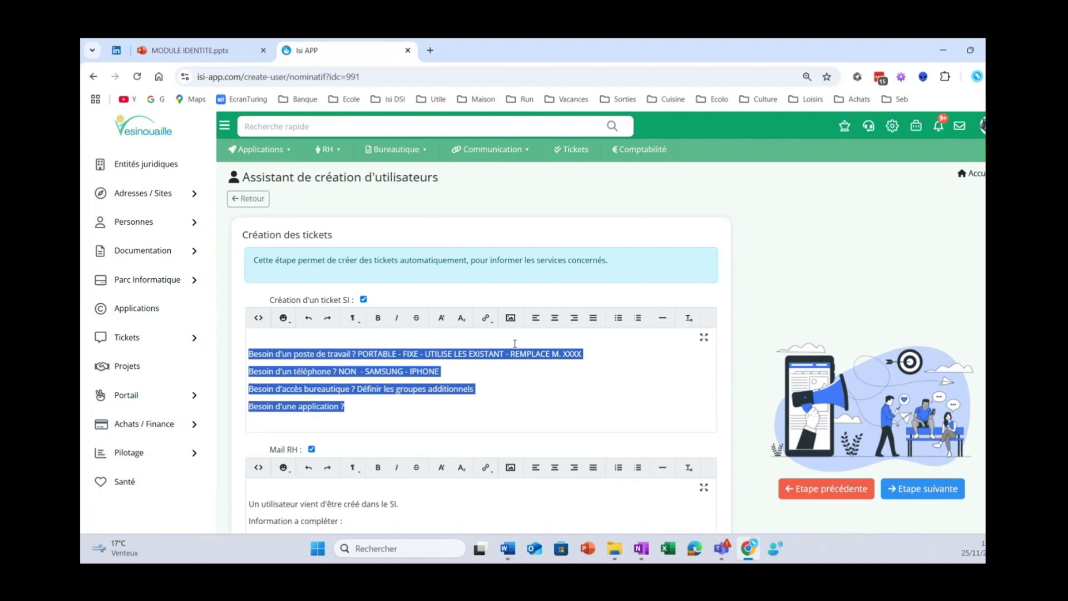
{"action": "scroll", "coordinate": [516, 348], "scroll_direction": "down", "scroll_amount": 2}
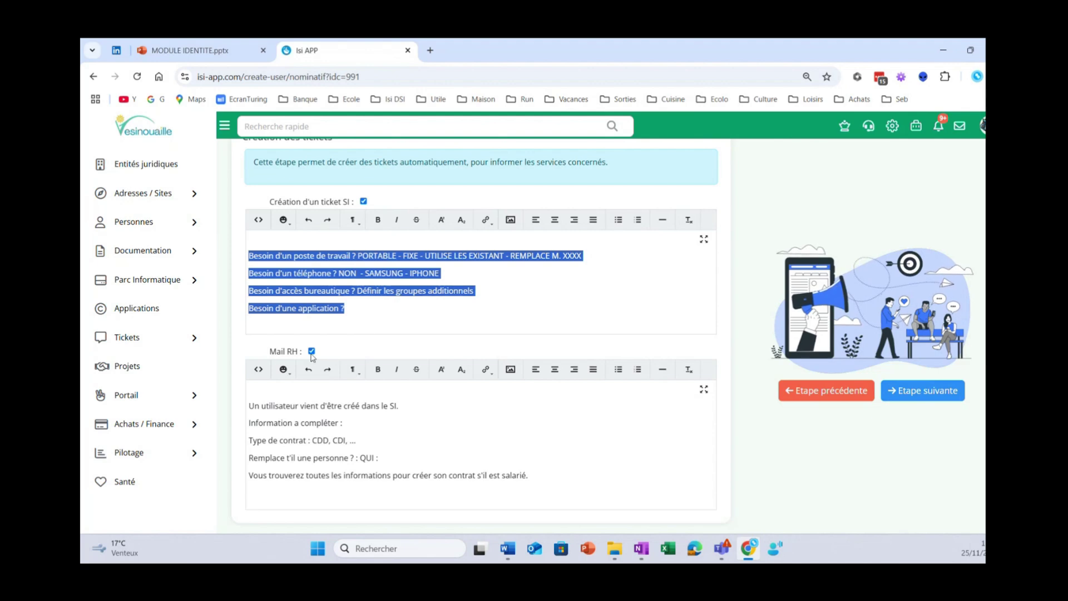
{"action": "triple_click", "coordinate": [337, 352]}
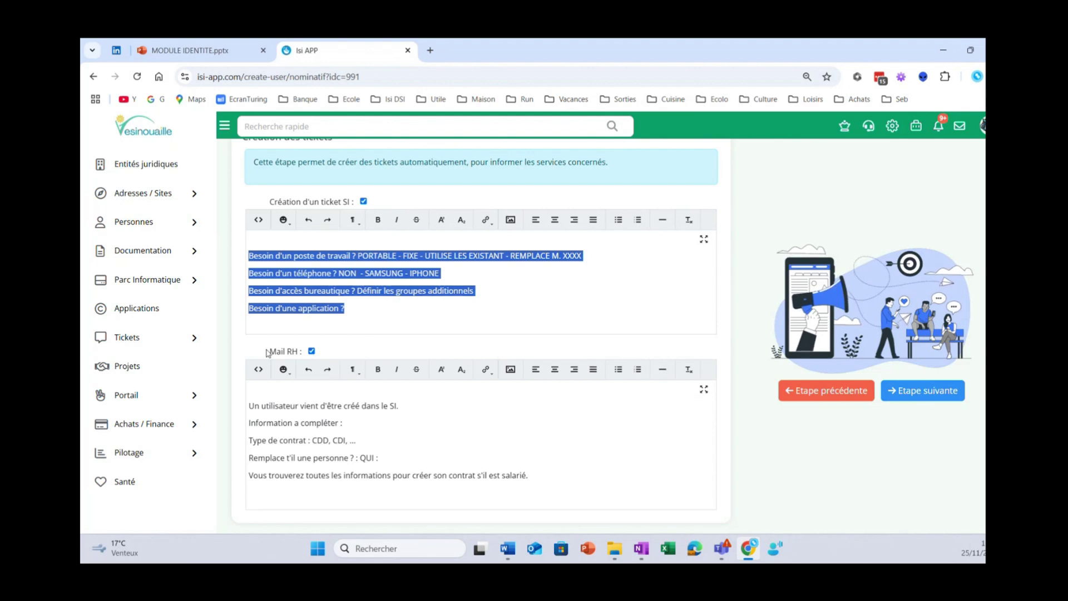
{"action": "left_click", "coordinate": [359, 352]}
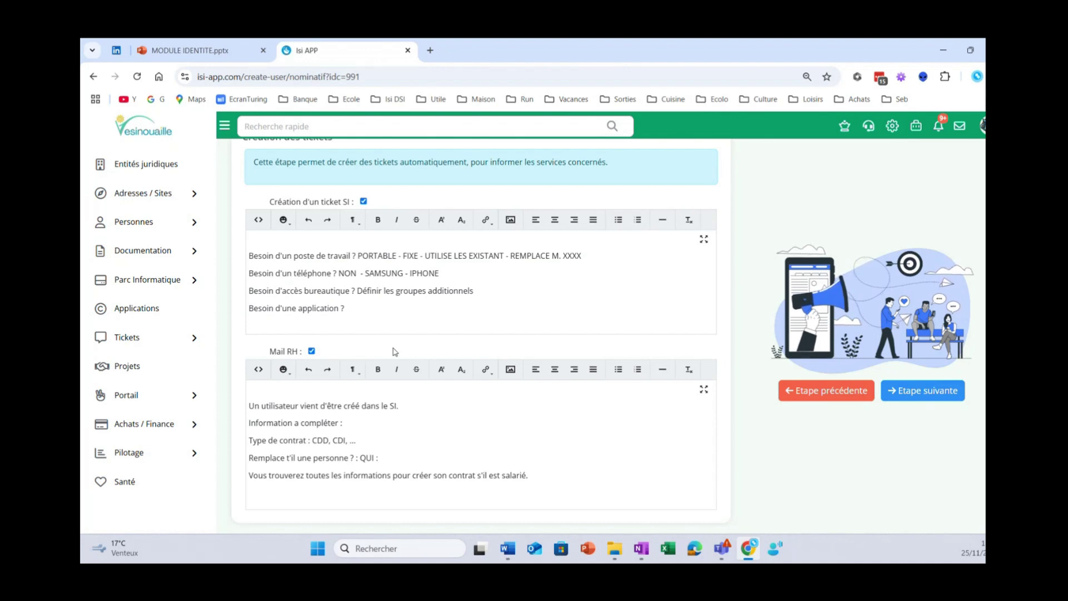
{"action": "scroll", "coordinate": [393, 351], "scroll_direction": "up", "scroll_amount": 2}
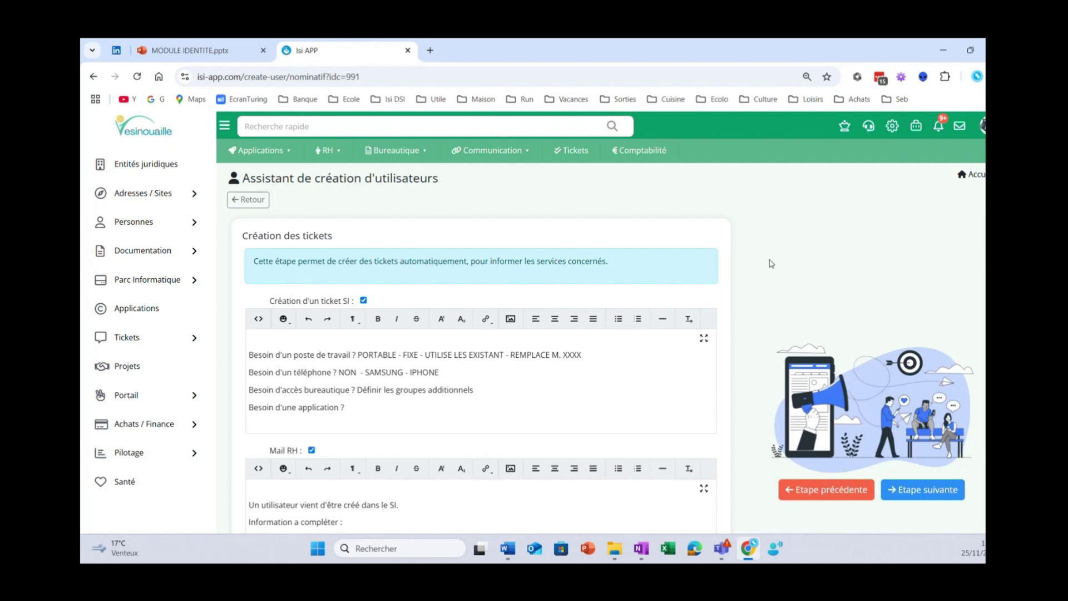
{"action": "left_click", "coordinate": [922, 495]}
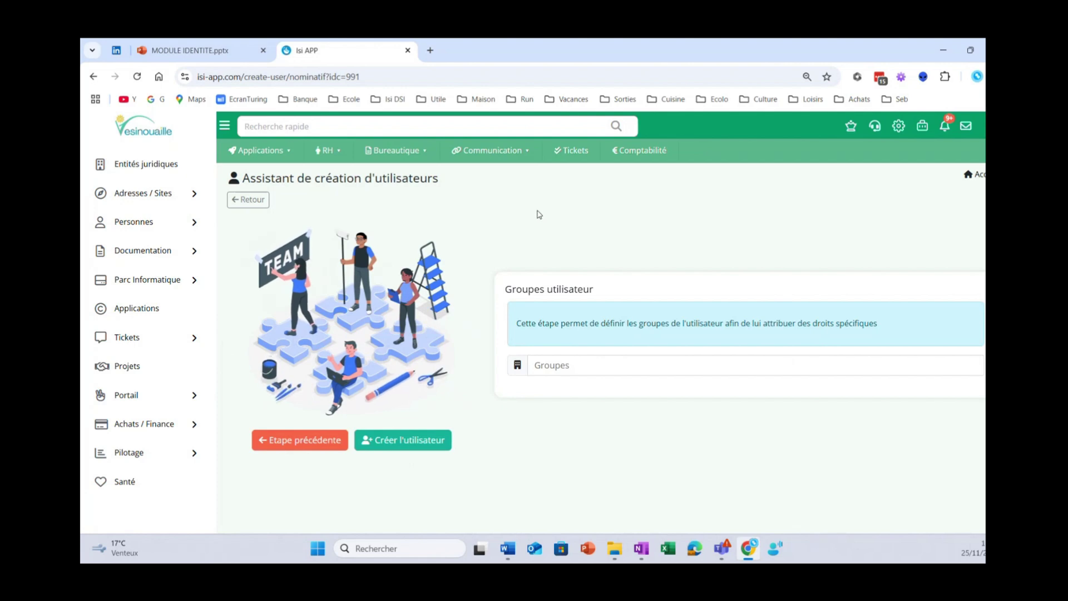
- Return from Groupes utilisateur to the Création des tickets step
{"action": "left_click", "coordinate": [288, 442]}
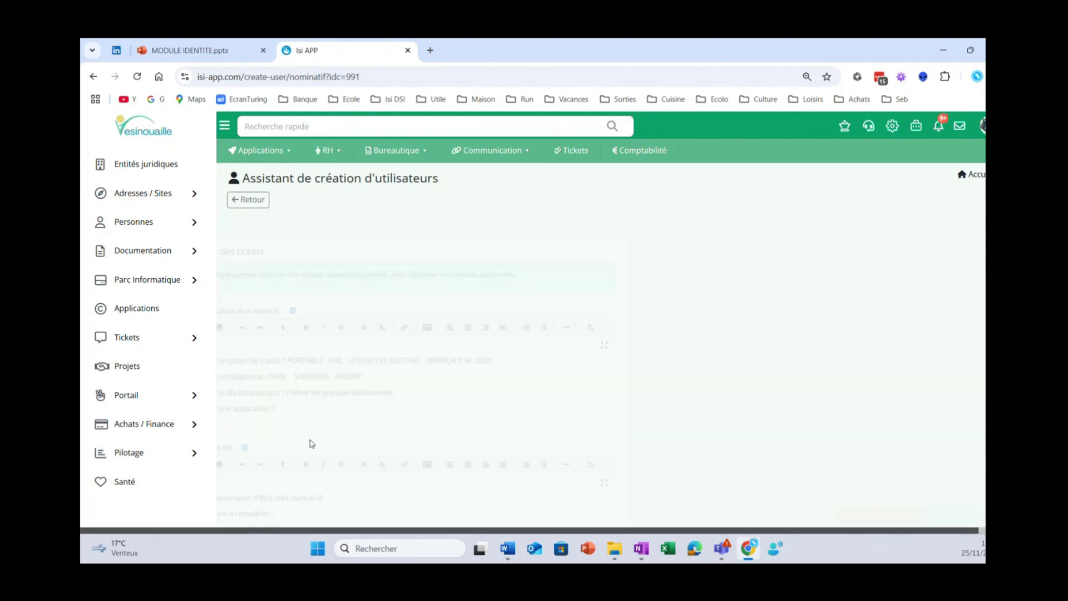
{"action": "scroll", "coordinate": [811, 243], "scroll_direction": "down", "scroll_amount": 2}
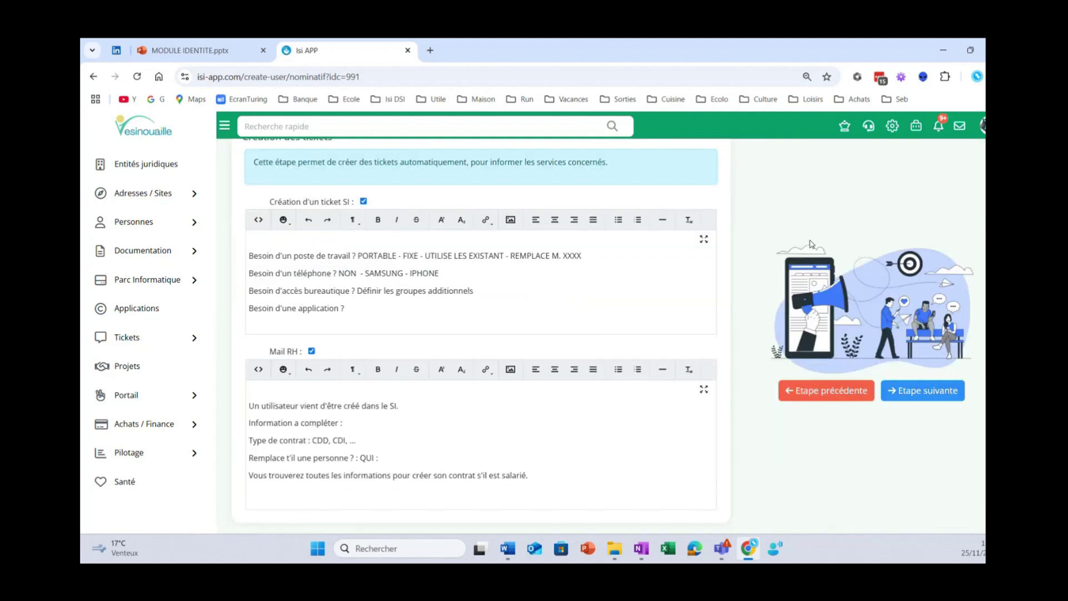
{"action": "scroll", "coordinate": [811, 243], "scroll_direction": "up", "scroll_amount": 2}
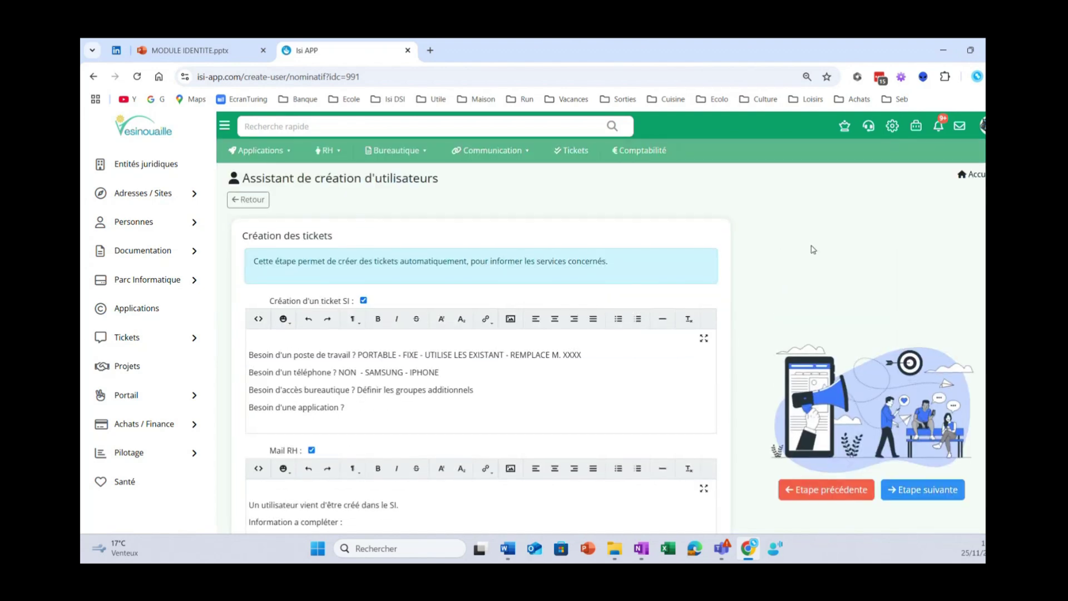